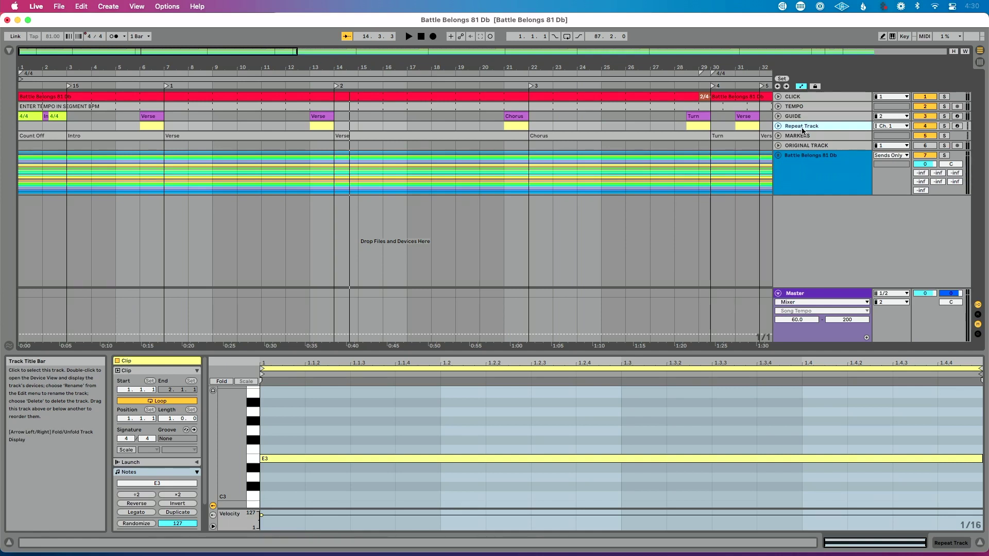
Check which computer key is mapped to the Repeat Track's activator in Key Map mode.
{"action": "key", "text": "super+k"}
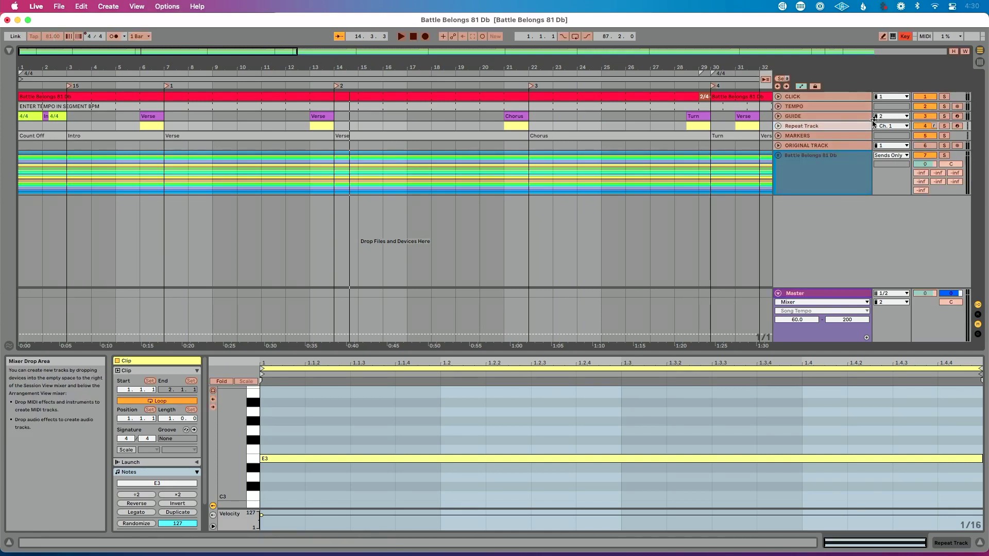
{"action": "left_click", "coordinate": [929, 126]}
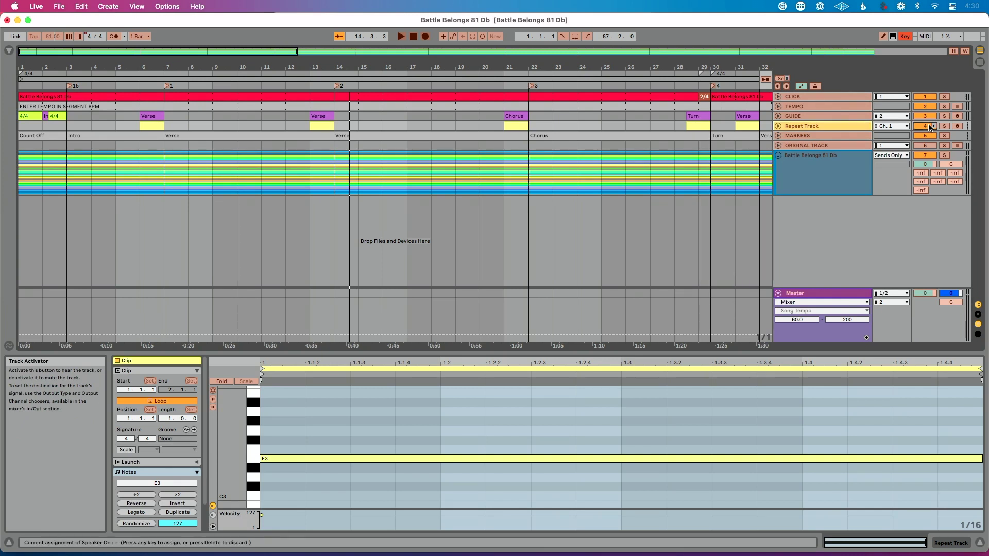
{"action": "key", "text": "super+k"}
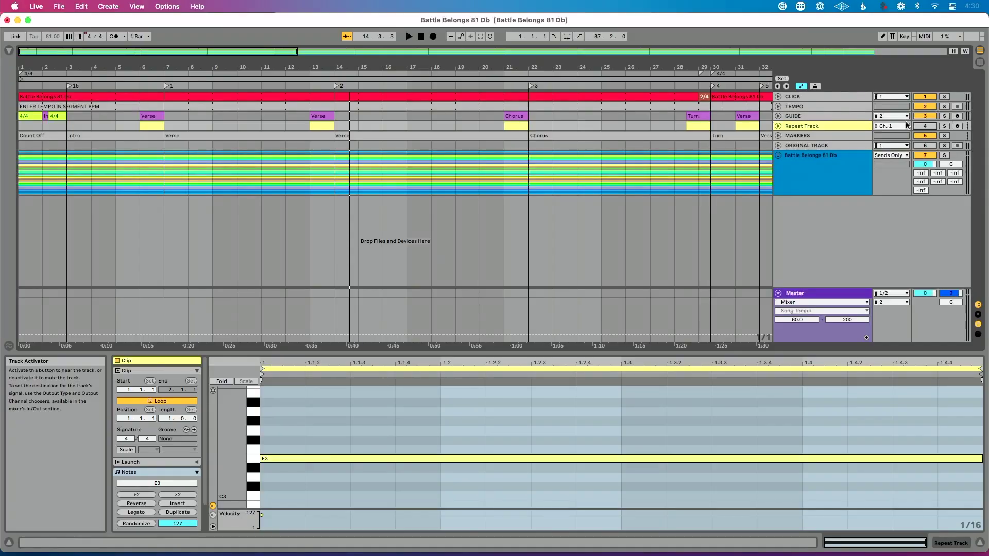
Duplicate the GUIDE track and rename the copy DYNAMIC GUIDE CUE.
{"action": "left_click", "coordinate": [841, 118]}
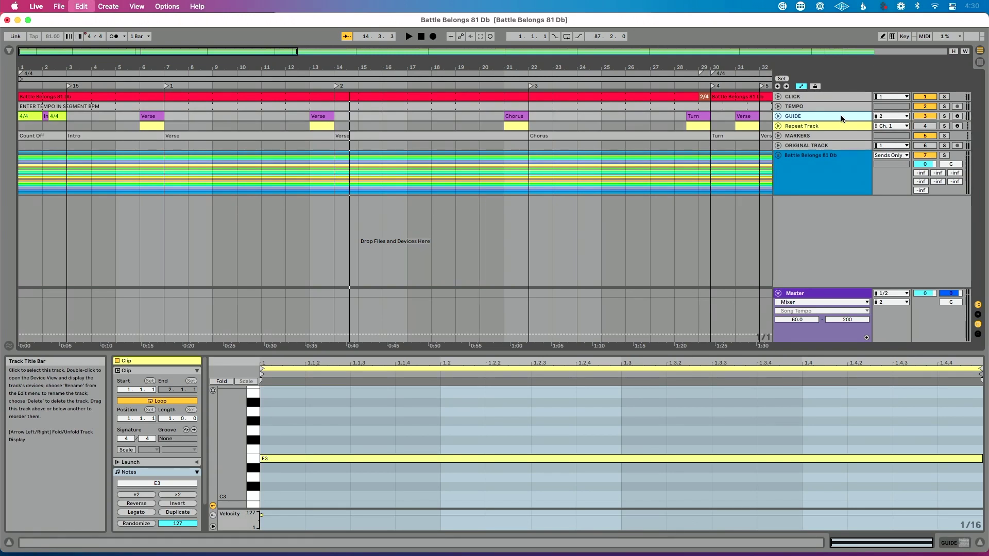
{"action": "key", "text": "super+d"}
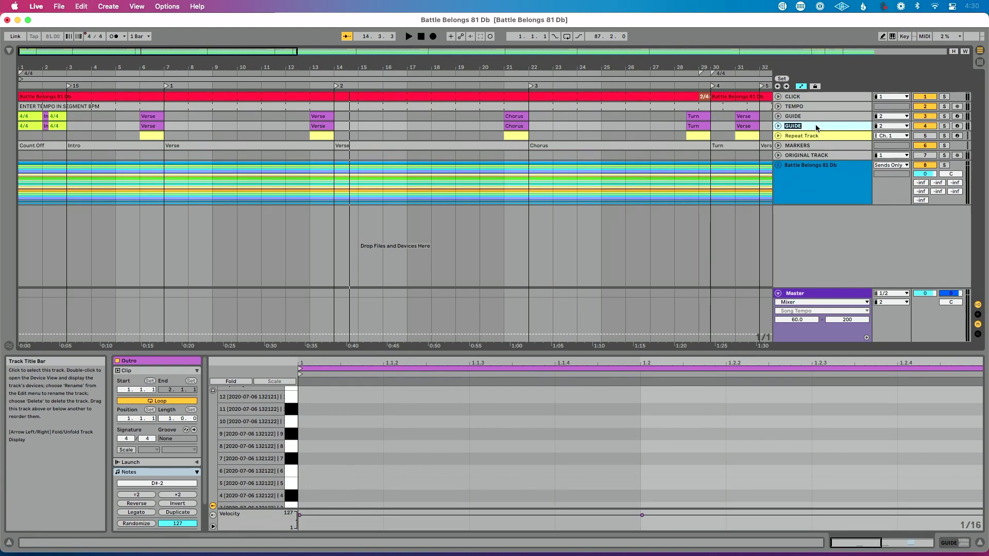
{"action": "type", "text": "NAMIC GRIDE CUE"}
{"action": "key", "text": "Return"}
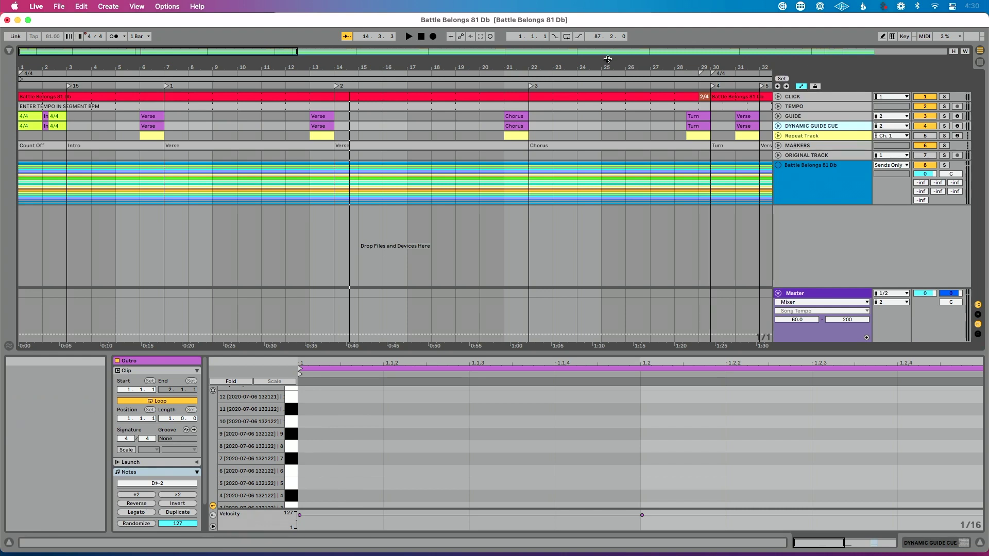
Replace the bar 6 Verse clip on the DYNAMIC GUIDE CUE track with the Intro clip from bar 2.
{"action": "mouse_move", "coordinate": [611, 66]}
{"action": "left_mouse_down"}
{"action": "mouse_move", "coordinate": [610, 57]}
{"action": "mouse_move", "coordinate": [611, 72]}
{"action": "left_mouse_up"}
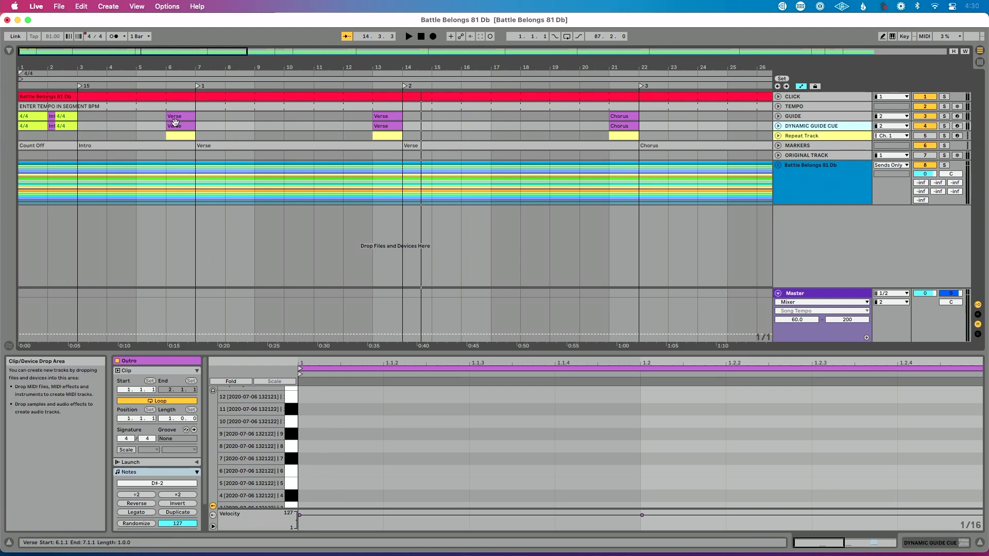
{"action": "left_click", "coordinate": [174, 123]}
{"action": "key", "text": "Delete"}
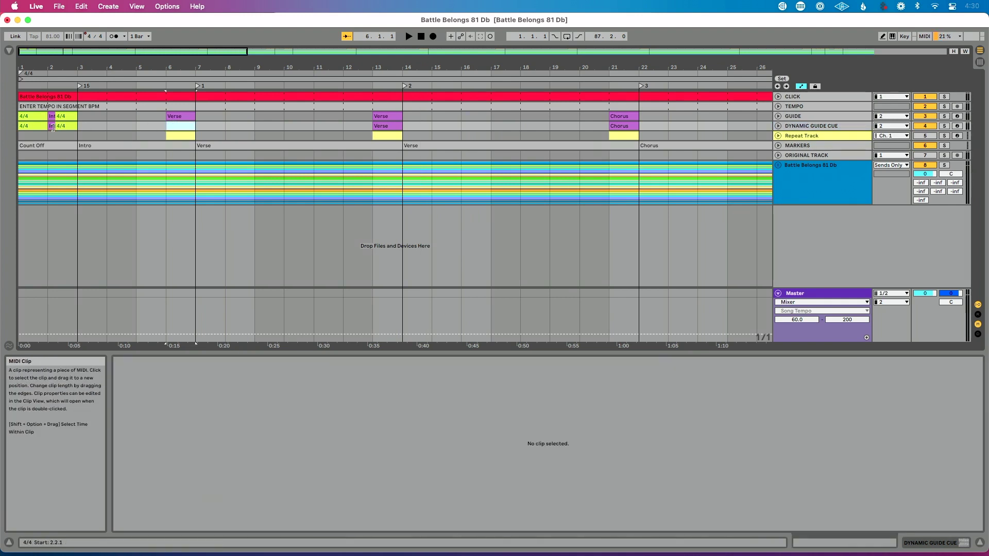
{"action": "left_click_drag", "start_coordinate": [52, 126], "coordinate": [165, 124]}
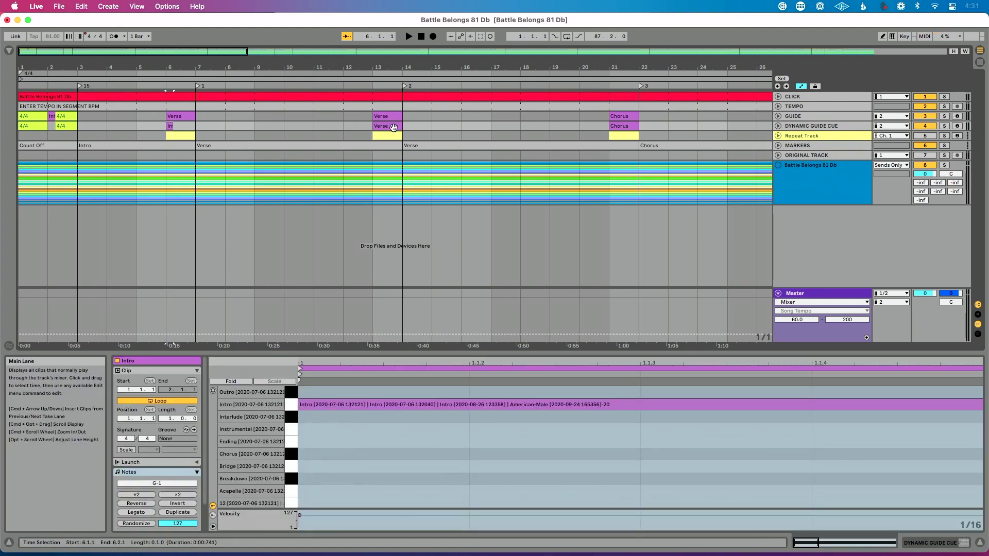
Move the bar 13 Verse clip on DYNAMIC GUIDE CUE to bar 21, replacing the Chorus clip.
{"action": "scroll", "coordinate": [592, 123], "scroll_direction": "right", "scroll_amount": 5}
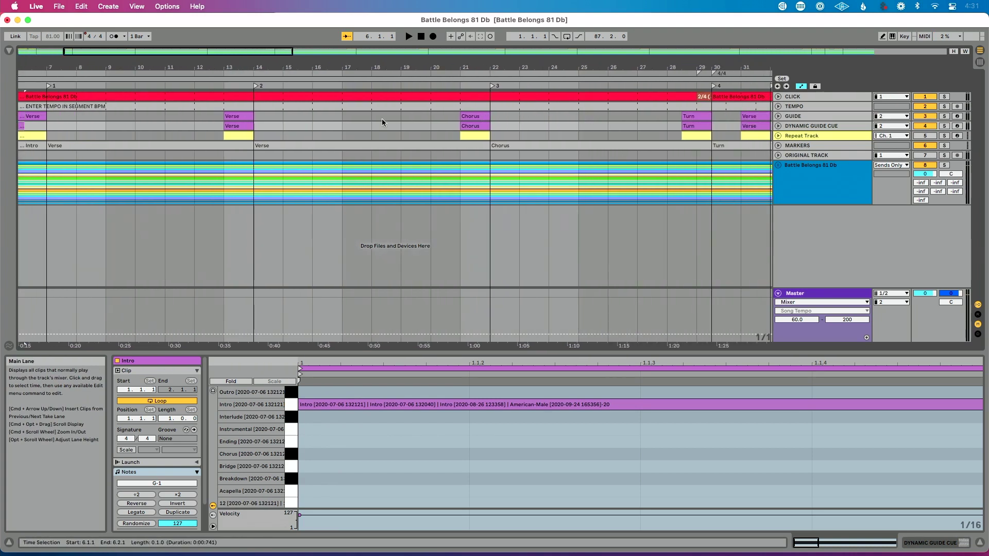
{"action": "left_click", "coordinate": [236, 126]}
{"action": "left_click_drag", "start_coordinate": [235, 126], "coordinate": [472, 127]}
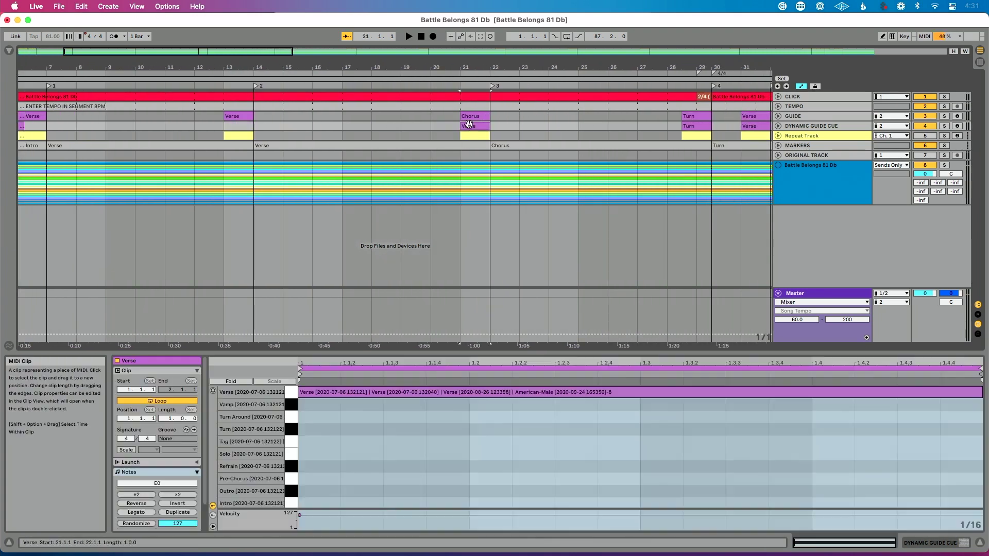
Copy the GUIDE track's bar 21 Chorus clip over the Turn clip at 28.3.1 on DYNAMIC GUIDE CUE.
{"action": "scroll", "coordinate": [472, 129], "scroll_direction": "right", "scroll_amount": 5}
{"action": "left_click", "coordinate": [364, 116]}
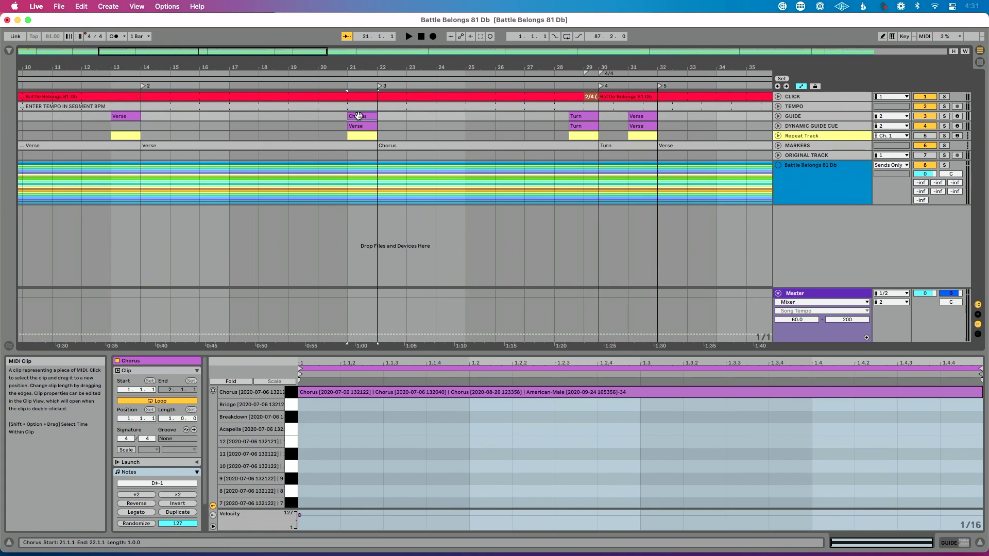
{"action": "left_click_drag", "start_coordinate": [359, 116], "coordinate": [581, 126]}
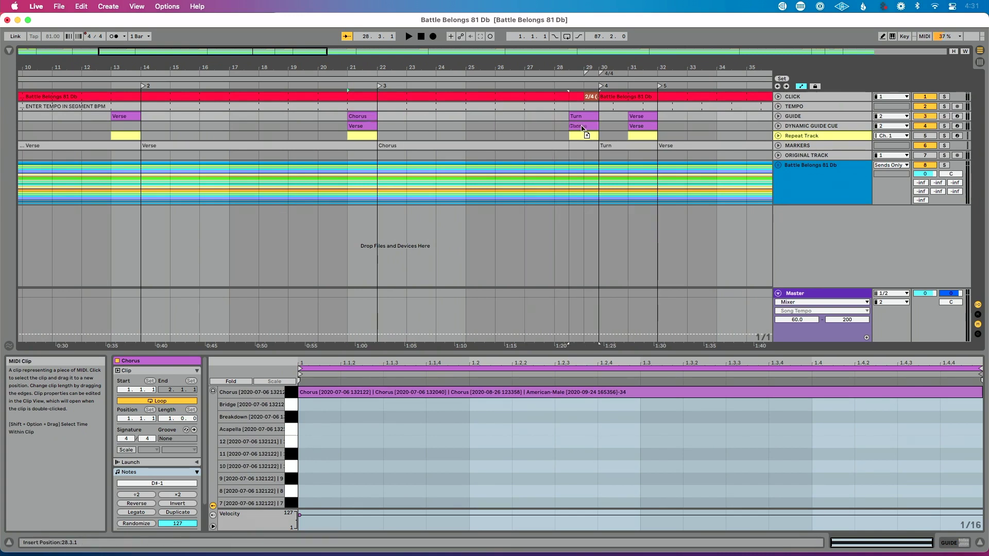
{"action": "scroll", "coordinate": [579, 125], "scroll_direction": "right", "scroll_amount": 3}
{"action": "scroll", "coordinate": [579, 125], "scroll_direction": "right", "scroll_amount": 1}
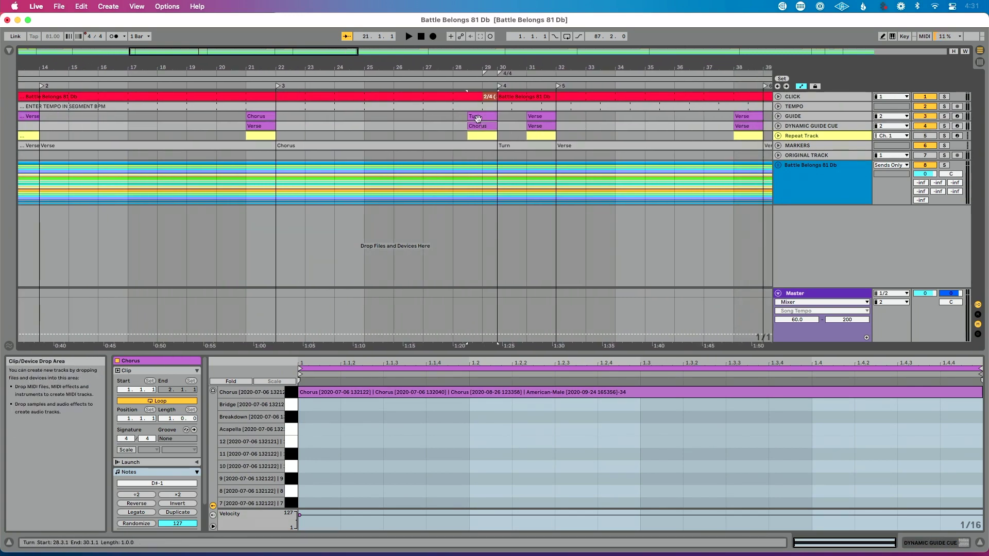
Copy the GUIDE track's Turn clip over the bar 31 Verse clip on DYNAMIC GUIDE CUE.
{"action": "left_click", "coordinate": [478, 116]}
{"action": "left_click_drag", "start_coordinate": [478, 116], "coordinate": [536, 126]}
{"action": "scroll", "coordinate": [537, 127], "scroll_direction": "right", "scroll_amount": 3}
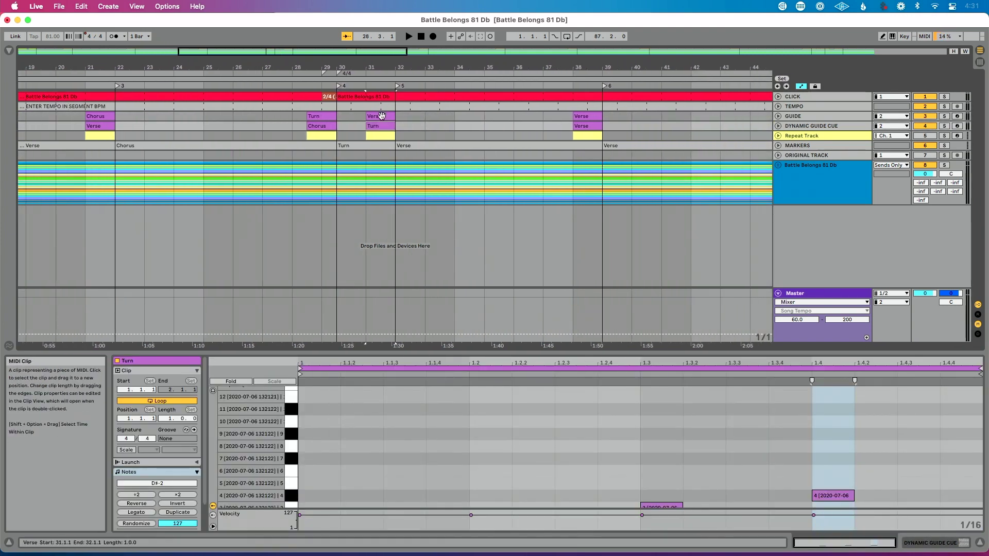
{"action": "scroll", "coordinate": [490, 138], "scroll_direction": "right", "scroll_amount": 5}
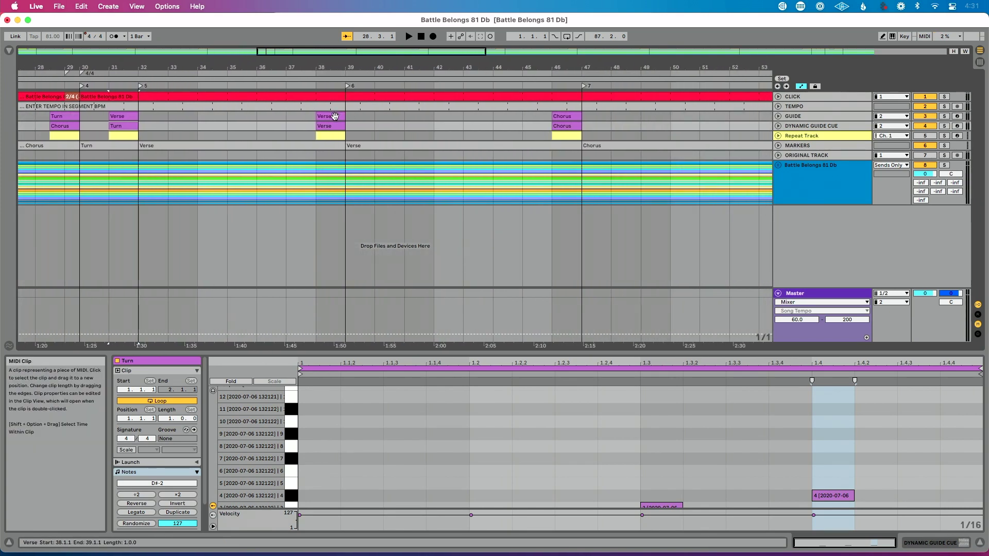
Copy GUIDE's bar 38 Verse clip to bar 46 and its bar 46 Chorus clip to bar 55 on DYNAMIC GUIDE CUE.
{"action": "left_click_drag", "start_coordinate": [335, 116], "coordinate": [570, 126]}
{"action": "scroll", "coordinate": [562, 122], "scroll_direction": "right", "scroll_amount": 2}
{"action": "scroll", "coordinate": [562, 122], "scroll_direction": "right", "scroll_amount": 3}
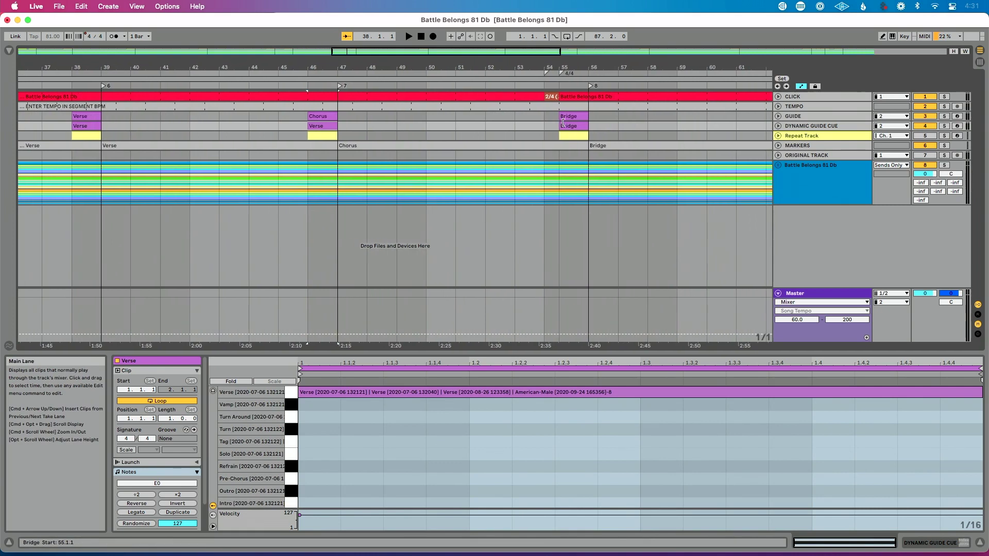
{"action": "left_click", "coordinate": [328, 114]}
{"action": "left_click_drag", "start_coordinate": [328, 115], "coordinate": [575, 126]}
{"action": "scroll", "coordinate": [576, 126], "scroll_direction": "right", "scroll_amount": 5}
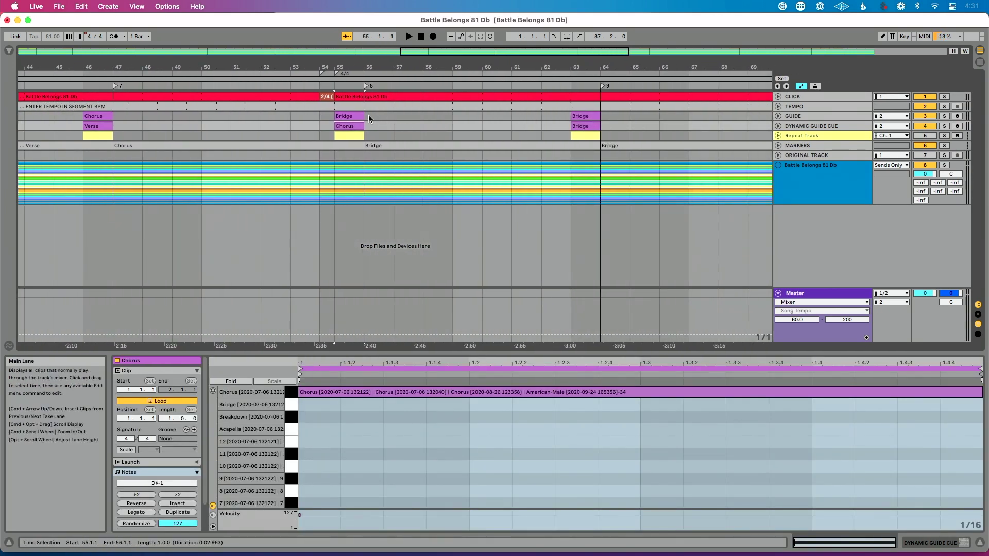
Copy the GUIDE track's bar 71 Bridge clip over the bar 81 Chorus clip on DYNAMIC GUIDE CUE.
{"action": "scroll", "coordinate": [426, 126], "scroll_direction": "right", "scroll_amount": 6}
{"action": "scroll", "coordinate": [431, 126], "scroll_direction": "right", "scroll_amount": 6}
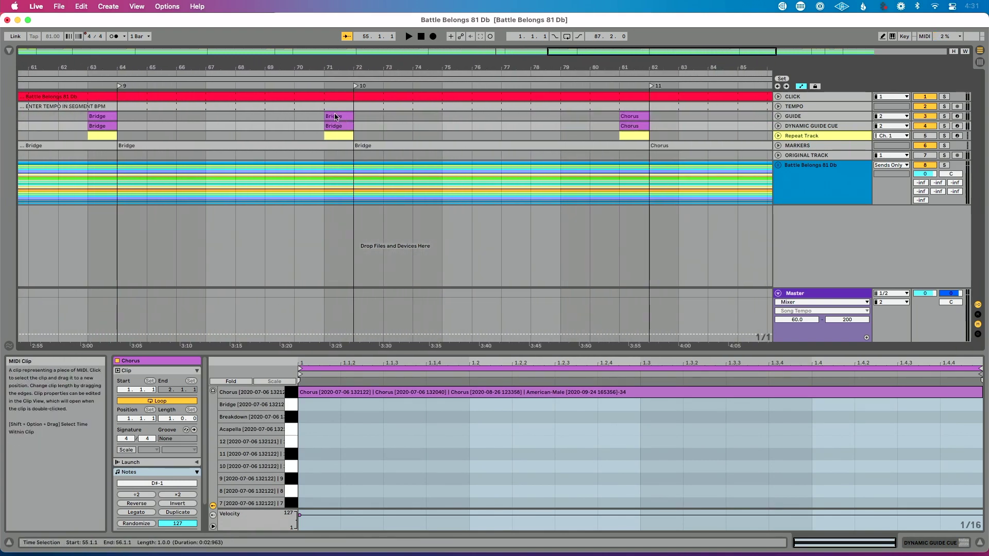
{"action": "left_click_drag", "start_coordinate": [340, 118], "coordinate": [627, 127]}
{"action": "scroll", "coordinate": [627, 126], "scroll_direction": "right", "scroll_amount": 10}
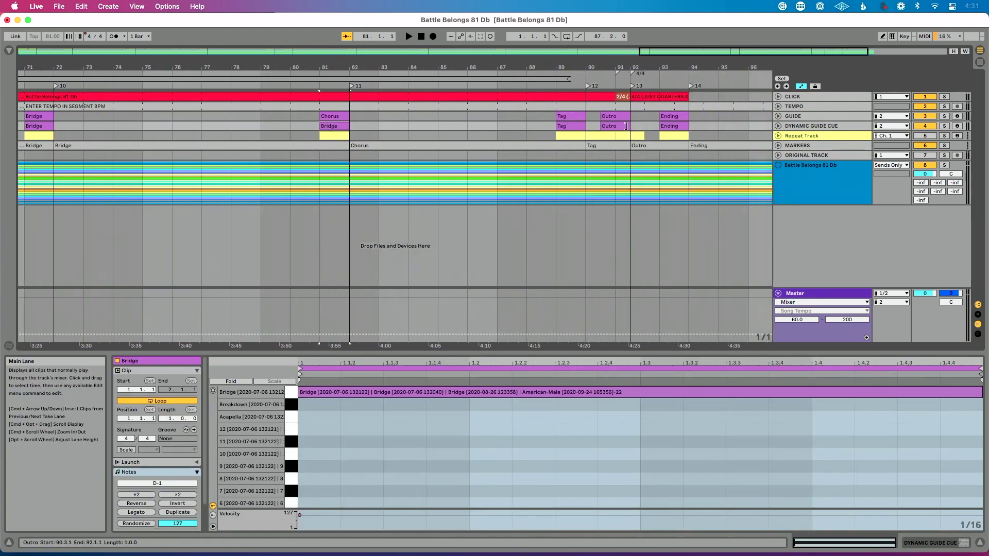
Copy GUIDE's bar 81 Chorus clip to bar 89 and its Tag clip to 90.3.1 on DYNAMIC GUIDE CUE.
{"action": "left_click_drag", "start_coordinate": [283, 116], "coordinate": [514, 126]}
{"action": "scroll", "coordinate": [514, 127], "scroll_direction": "right", "scroll_amount": 3}
{"action": "left_click_drag", "start_coordinate": [423, 117], "coordinate": [465, 123]}
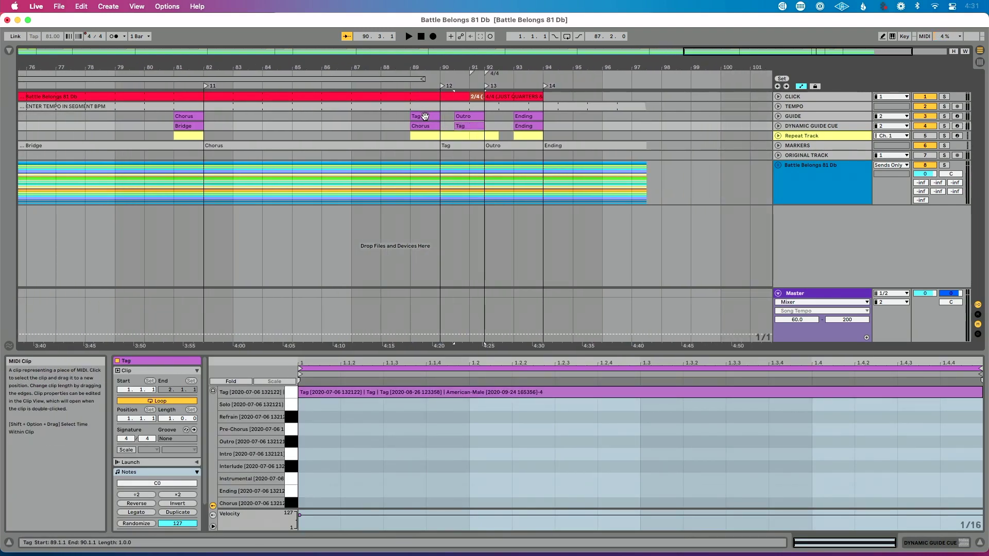
Copy the GUIDE track's Outro clip over the bar 93 Ending clip on DYNAMIC GUIDE CUE and save the set.
{"action": "left_click", "coordinate": [467, 115]}
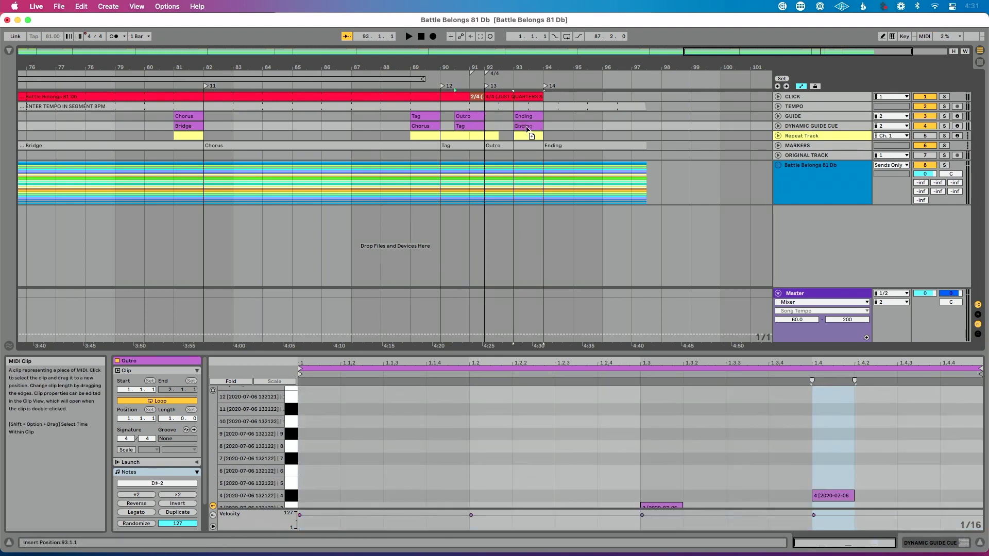
{"action": "left_click_drag", "start_coordinate": [528, 130], "coordinate": [528, 125]}
{"action": "key", "text": "super+s"}
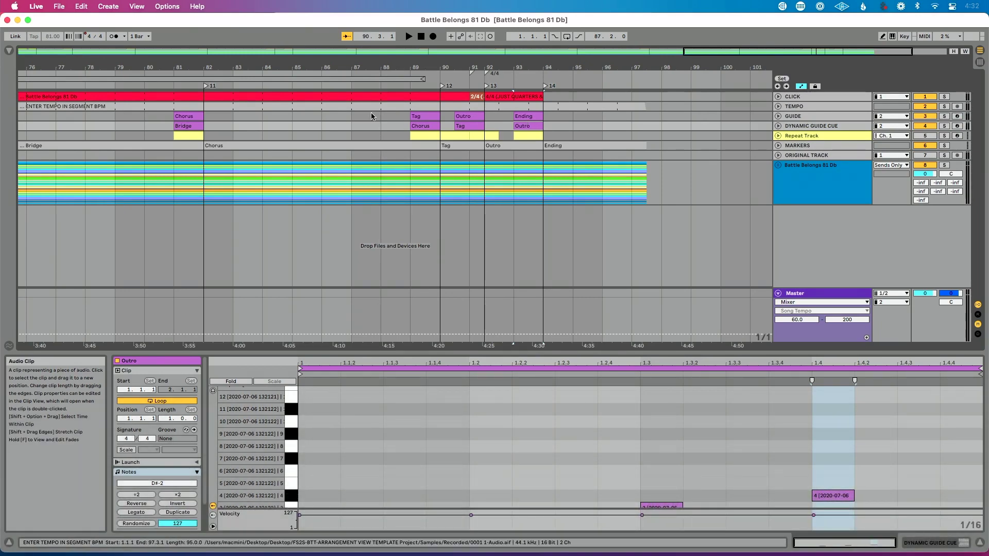
Play the arrangement from about bar 88 to hear the lead-in to the Tag section.
{"action": "scroll", "coordinate": [368, 108], "scroll_direction": "left", "scroll_amount": 5}
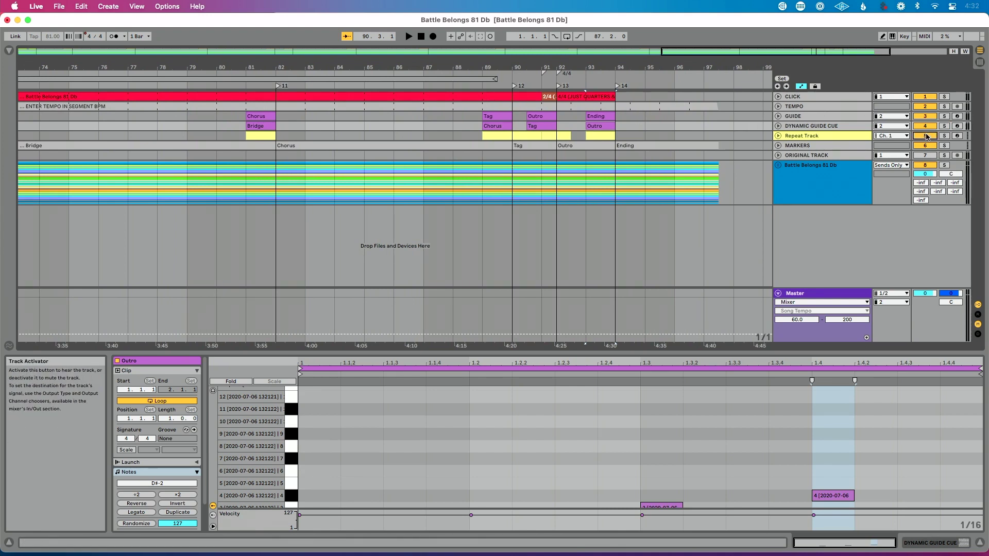
{"action": "left_click", "coordinate": [452, 84]}
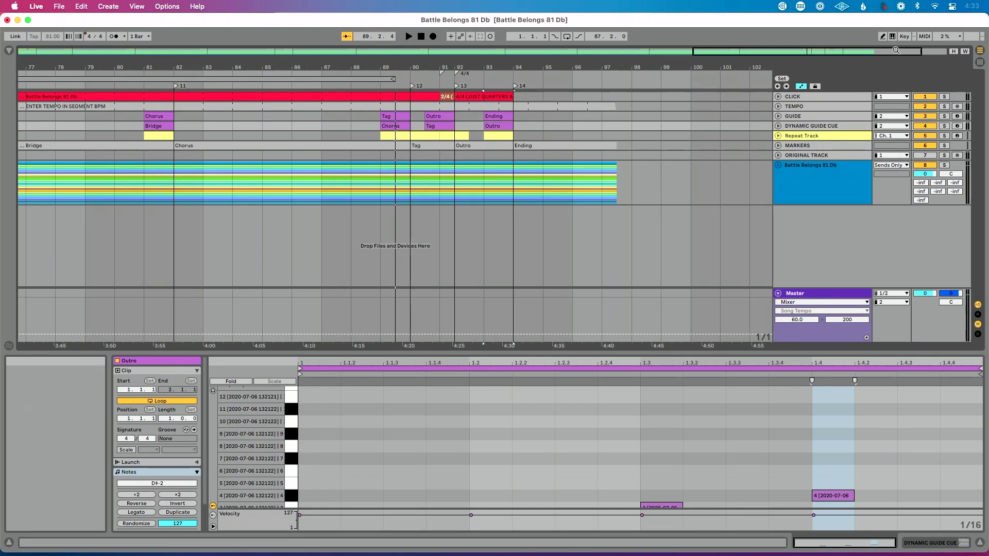
Map the lowercase r key to the DYNAMIC GUIDE CUE track's activator.
{"action": "left_click", "coordinate": [905, 36]}
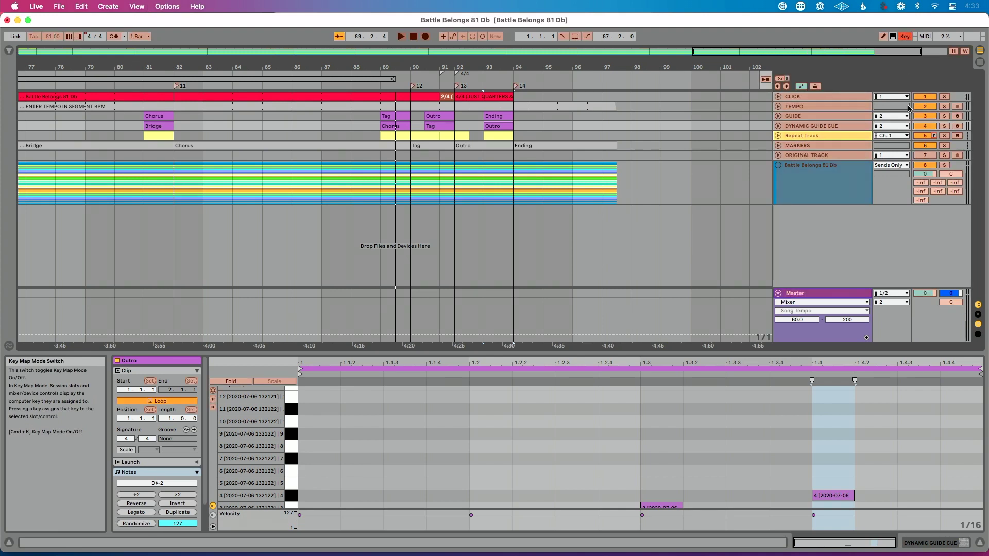
{"action": "left_click", "coordinate": [927, 127]}
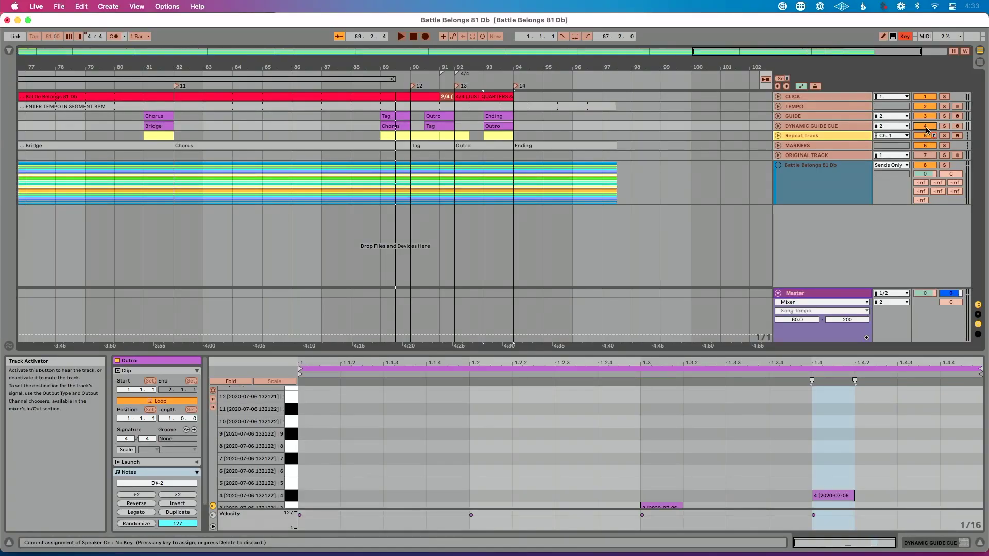
{"action": "key", "text": "r"}
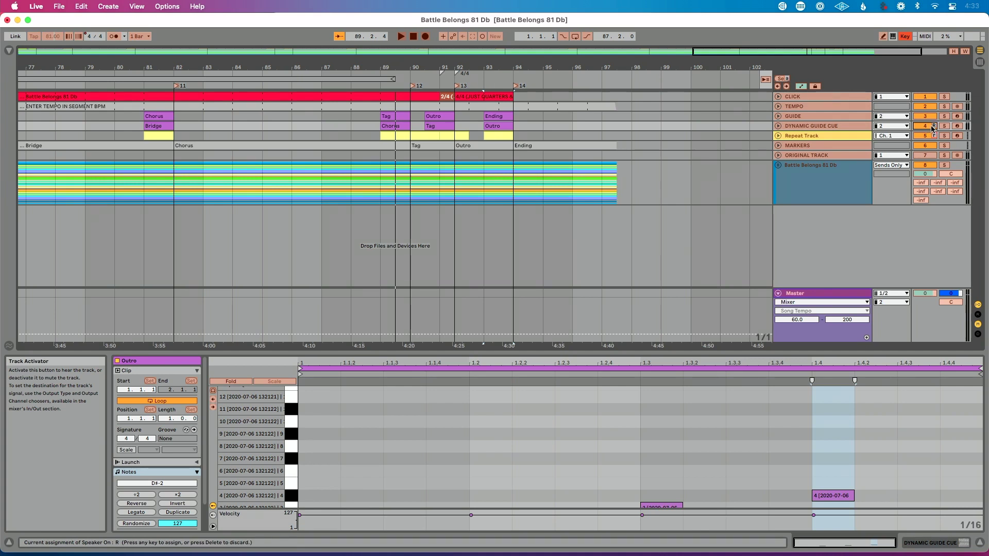
{"action": "key", "text": "Delete"}
{"action": "key", "text": "r"}
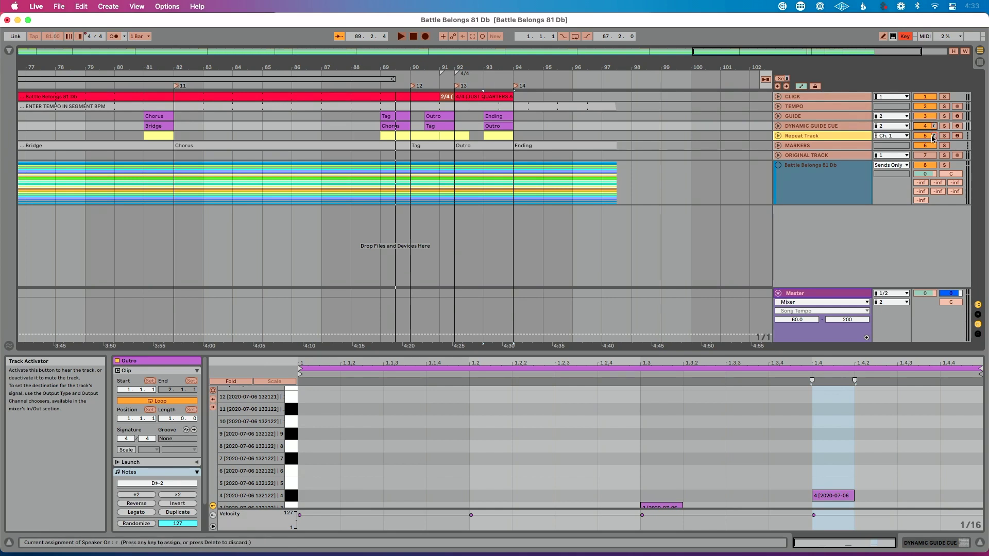
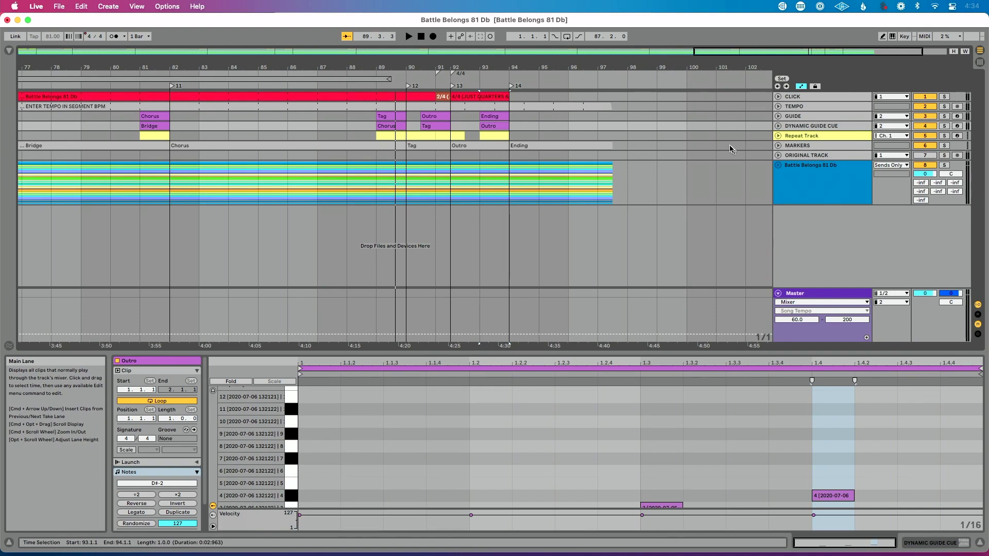
Map the r key to the GUIDE track's activator as well and leave Key Map mode.
{"action": "key", "text": "super+k"}
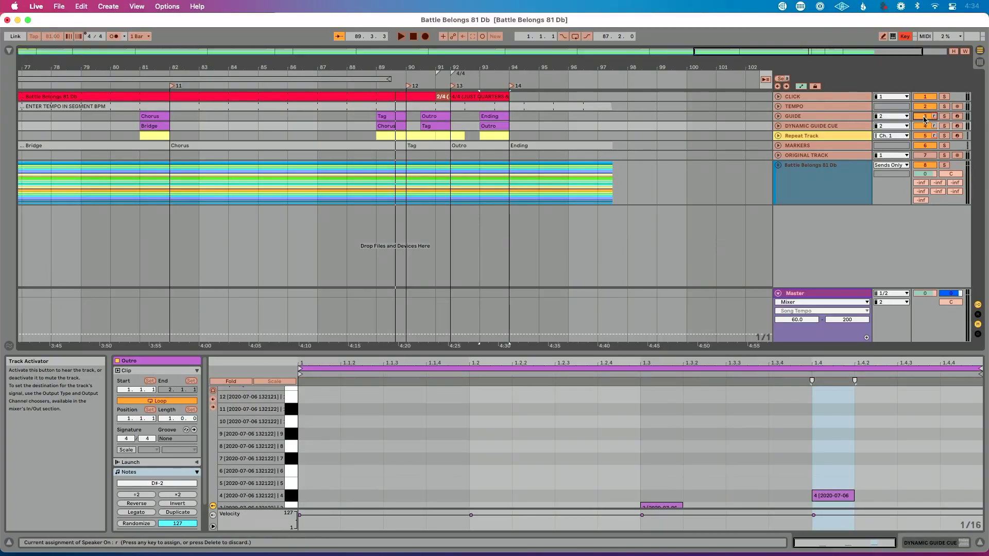
{"action": "key", "text": "super+k"}
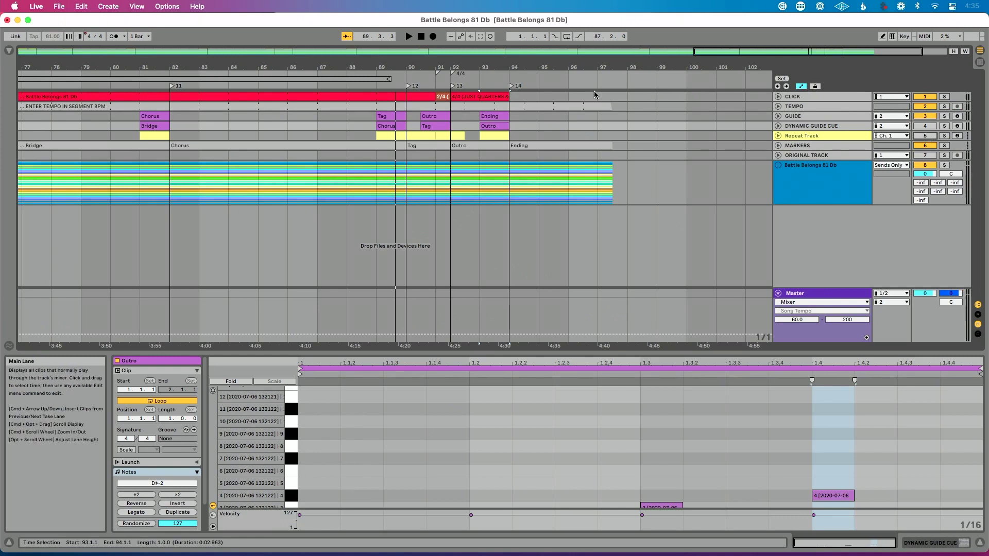
Play from about bar 87 towards the Tag section and return to the Chorus locator at bar 82.
{"action": "left_click", "coordinate": [355, 83]}
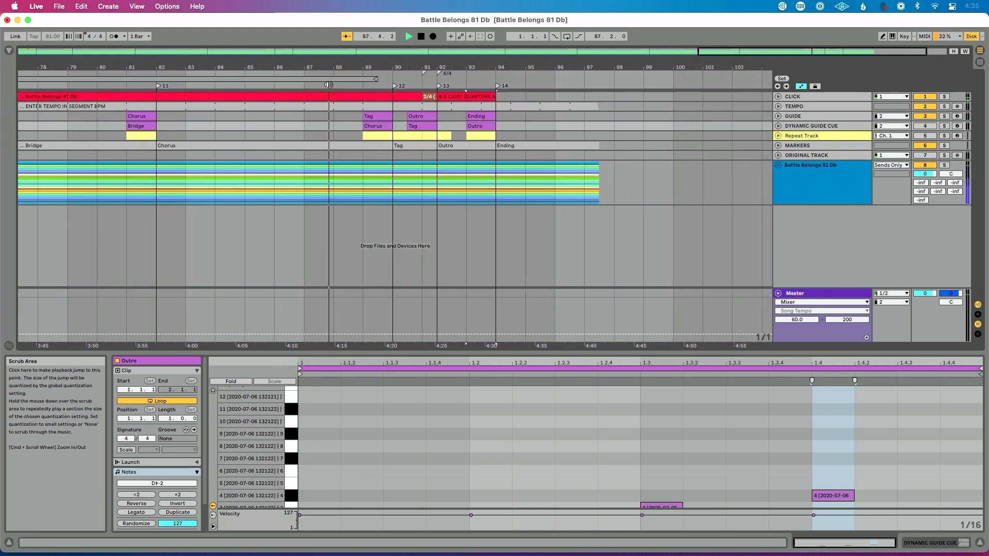
{"action": "scroll", "coordinate": [328, 84], "scroll_direction": "down", "scroll_amount": 1}
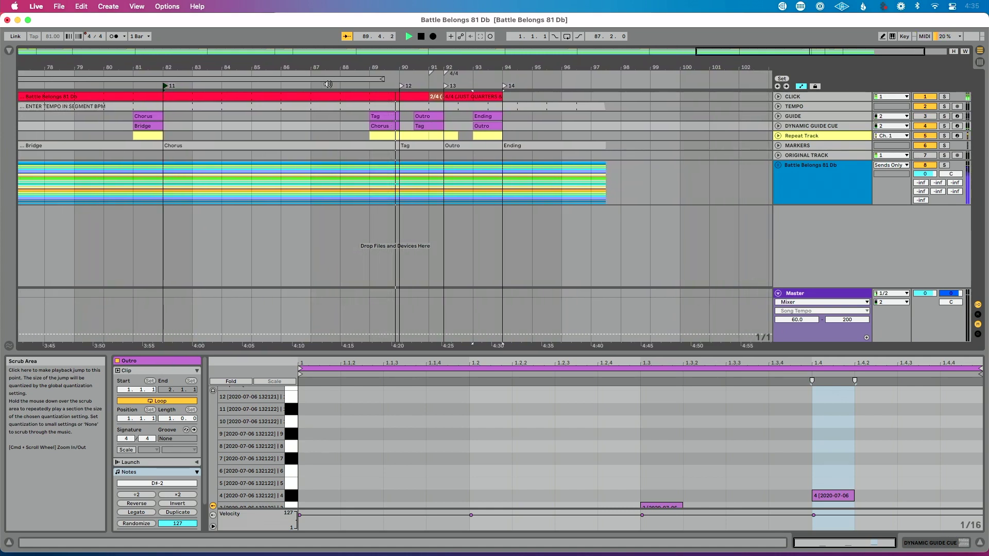
{"action": "left_click", "coordinate": [165, 84]}
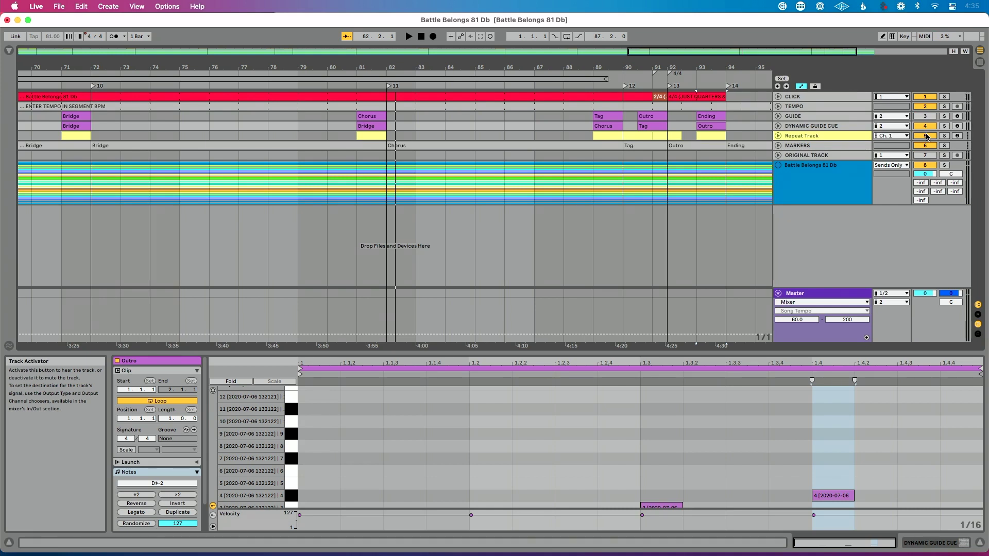
Start playback from the Turn locator at bar 30.
{"action": "scroll", "coordinate": [623, 126], "scroll_direction": "left", "scroll_amount": 15}
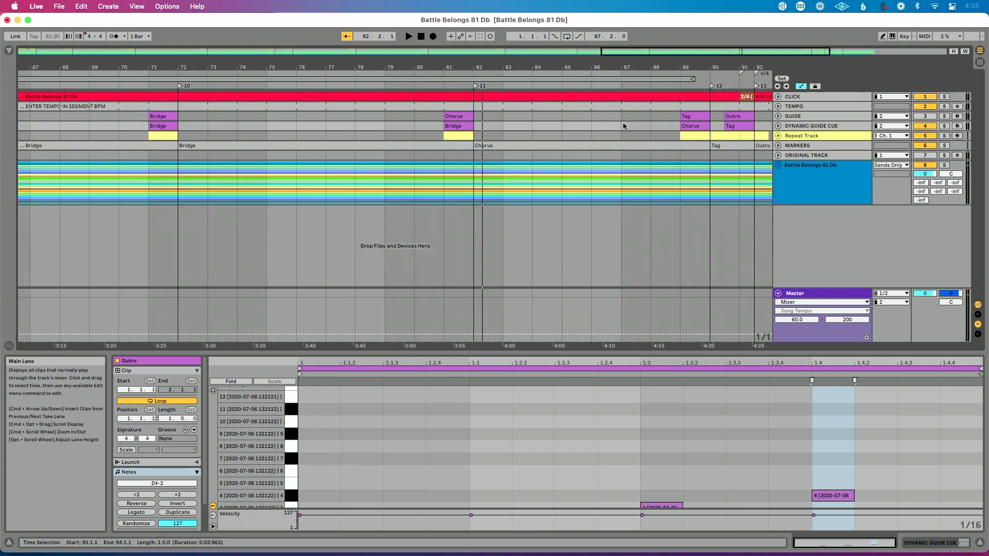
{"action": "scroll", "coordinate": [623, 126], "scroll_direction": "left", "scroll_amount": 20}
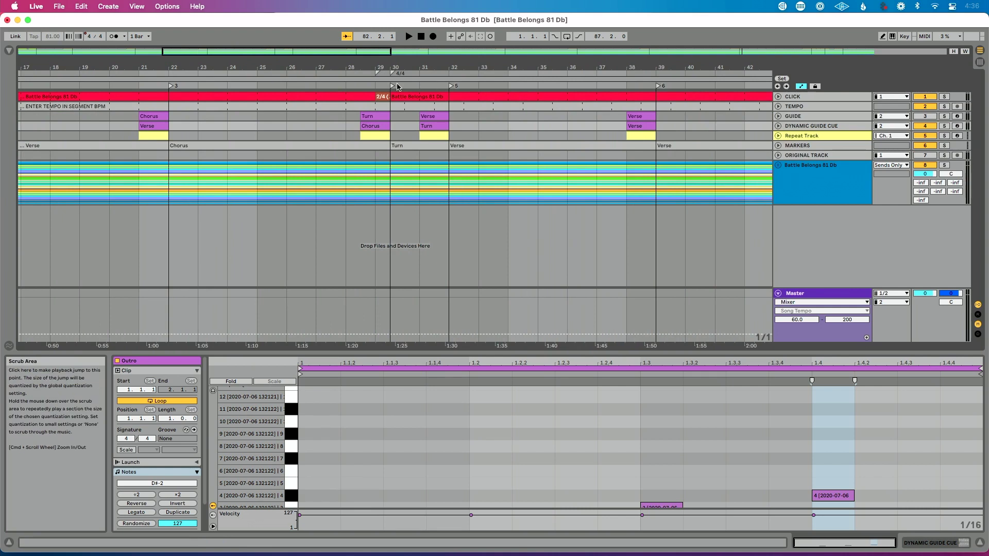
{"action": "left_click", "coordinate": [393, 86]}
{"action": "left_click", "coordinate": [392, 85]}
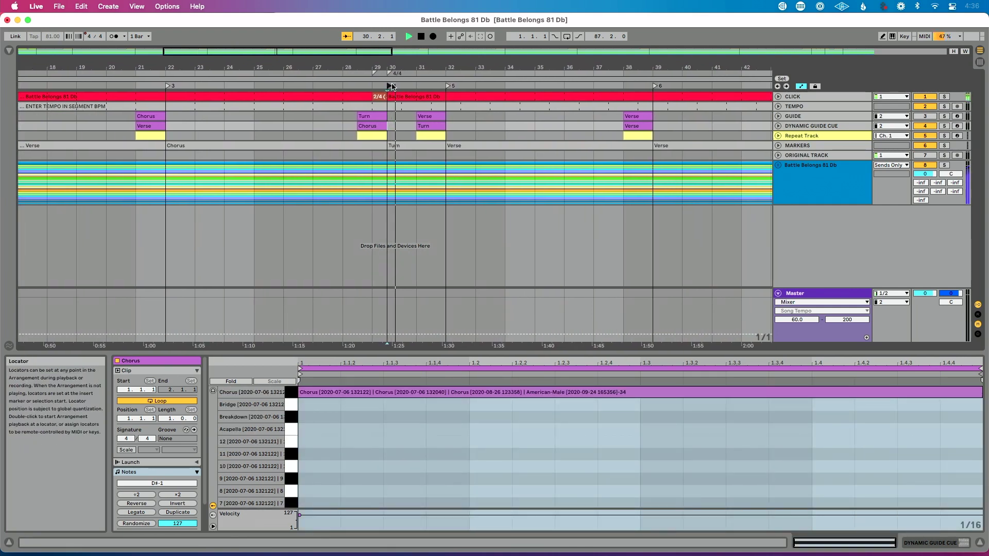